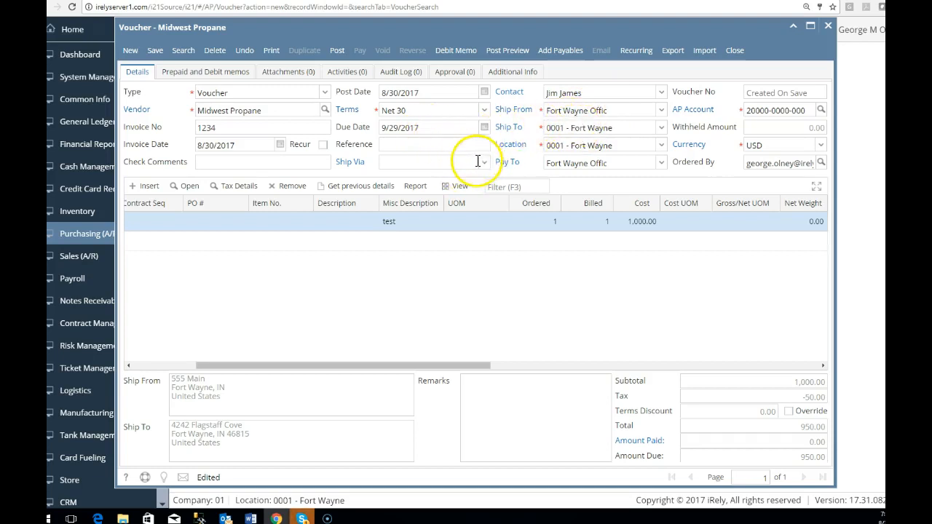
Set the Midwest Propane voucher's payment terms to 1% 5, Net 15.
left_click(487, 112)
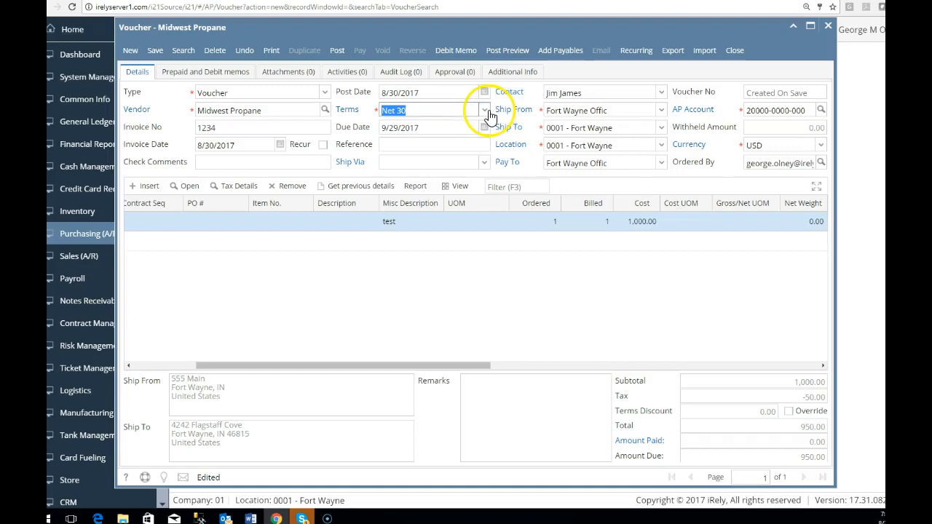
scroll(490, 211, "down", 3)
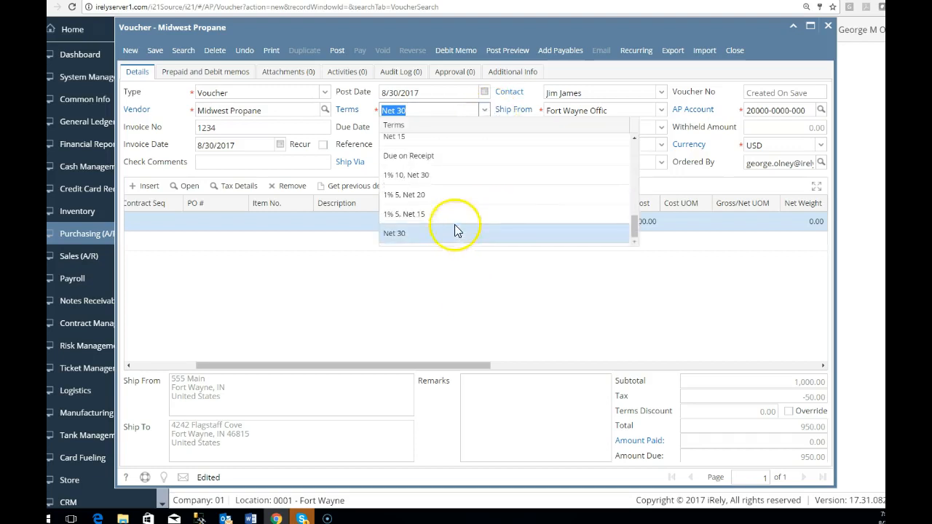
left_click(457, 214)
key("Tab")
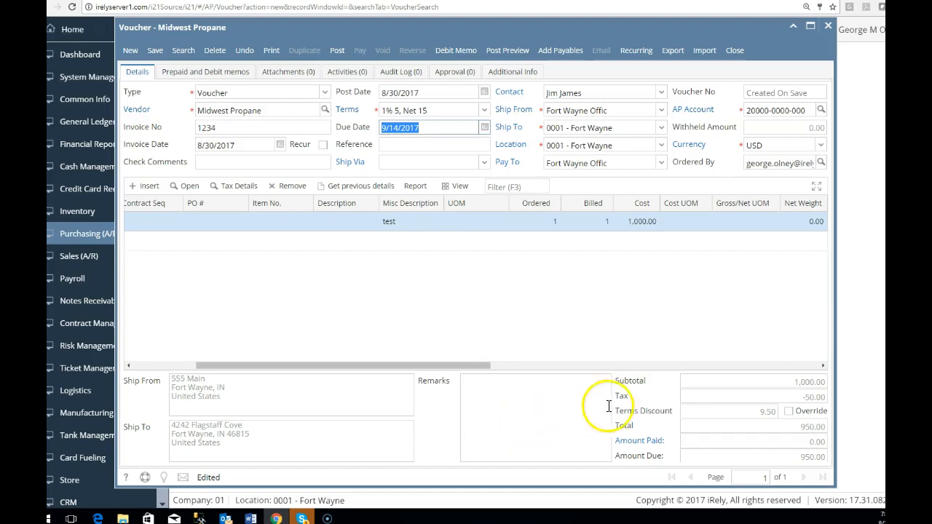
Override the voucher's terms discount and set it to 10.50.
left_click(713, 416)
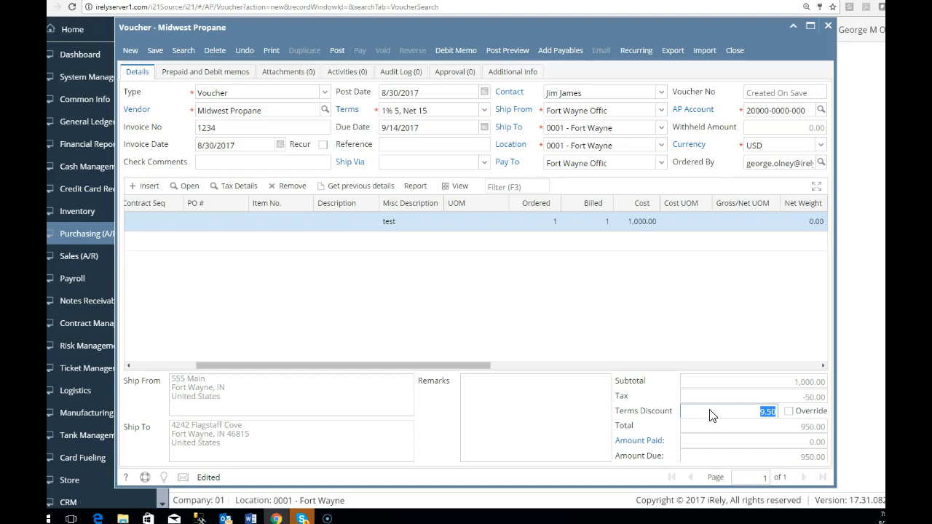
left_click(788, 412)
left_click(774, 411)
type("10.50")
left_click(772, 414)
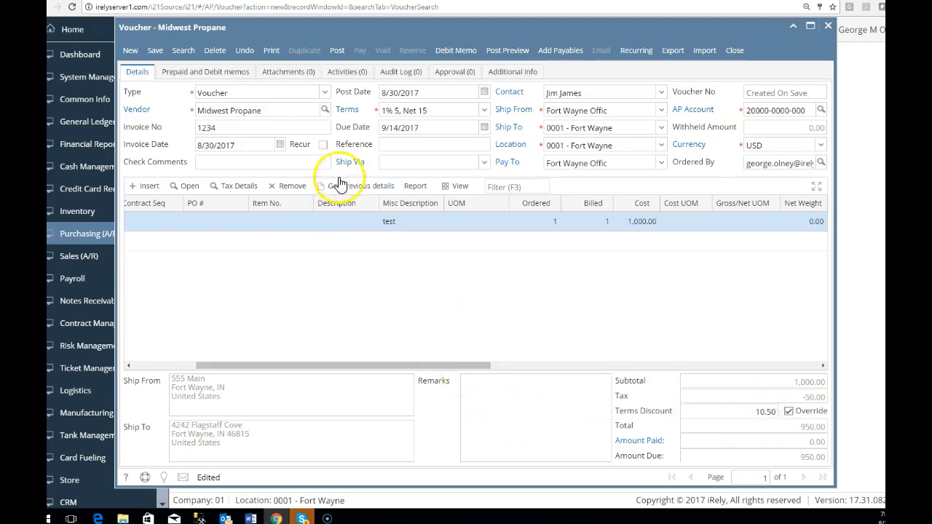
Save the voucher and submit it for approval.
left_click(162, 53)
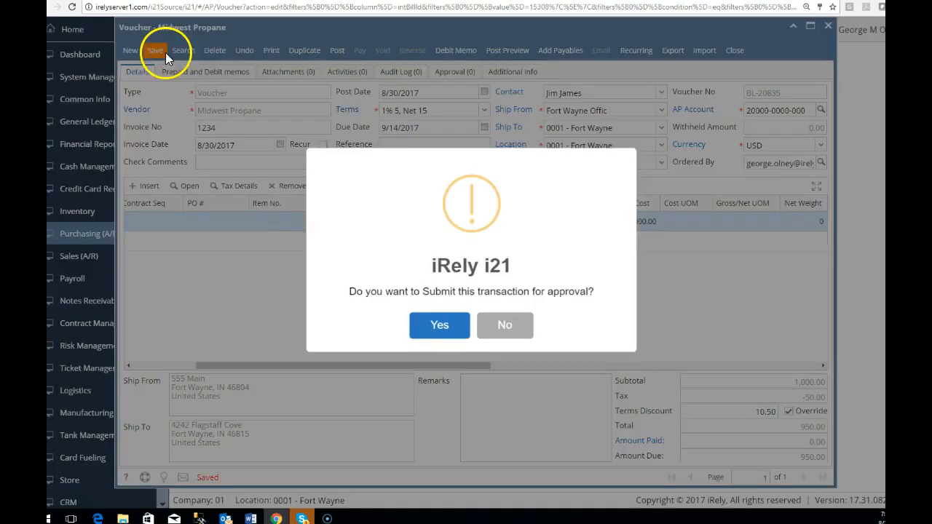
left_click(441, 322)
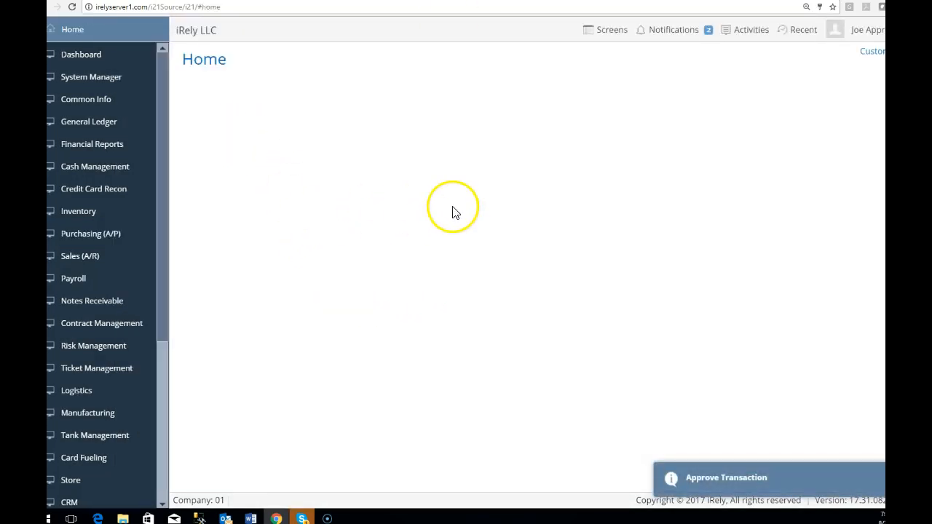
From the approver's notifications, approve the pending 7/24/2017 contract for A & L Inc., save the approval and close the approvals list.
left_click(681, 30)
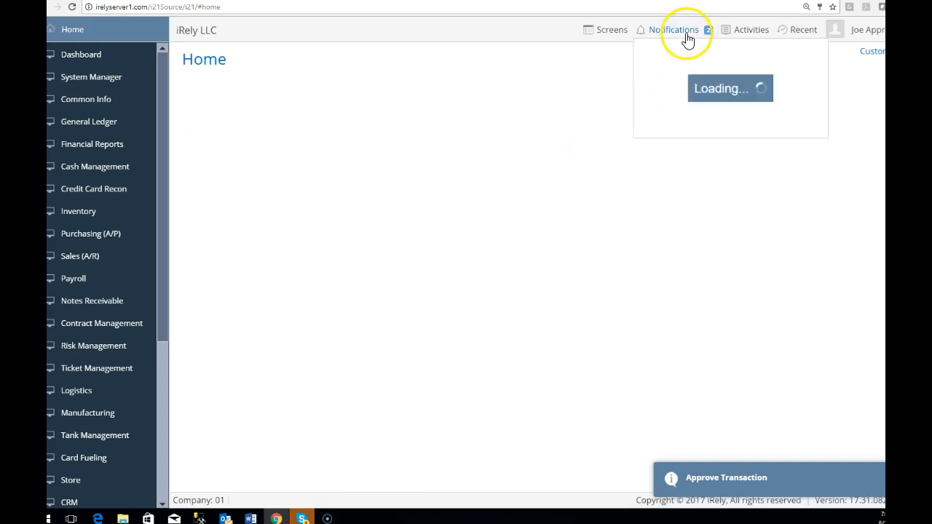
left_click(675, 64)
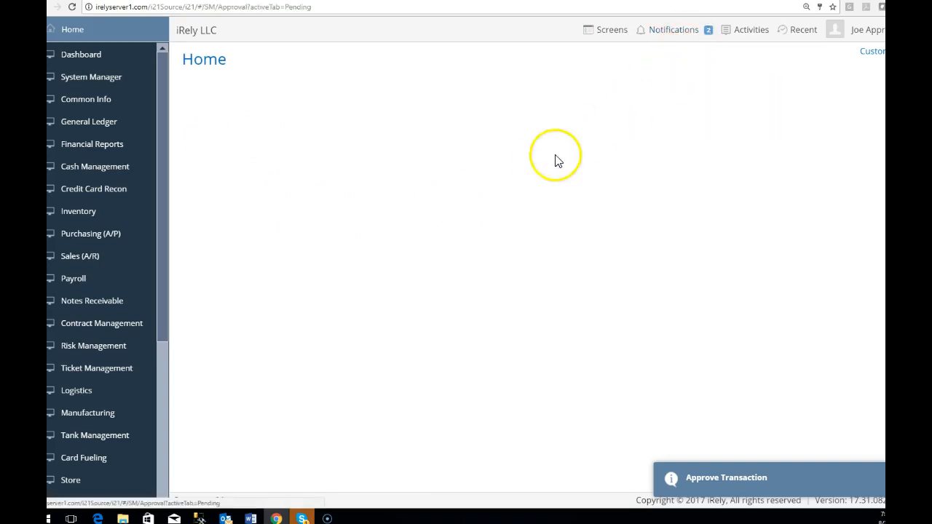
scroll(281, 269, "down", 5)
scroll(194, 432, "up", 1)
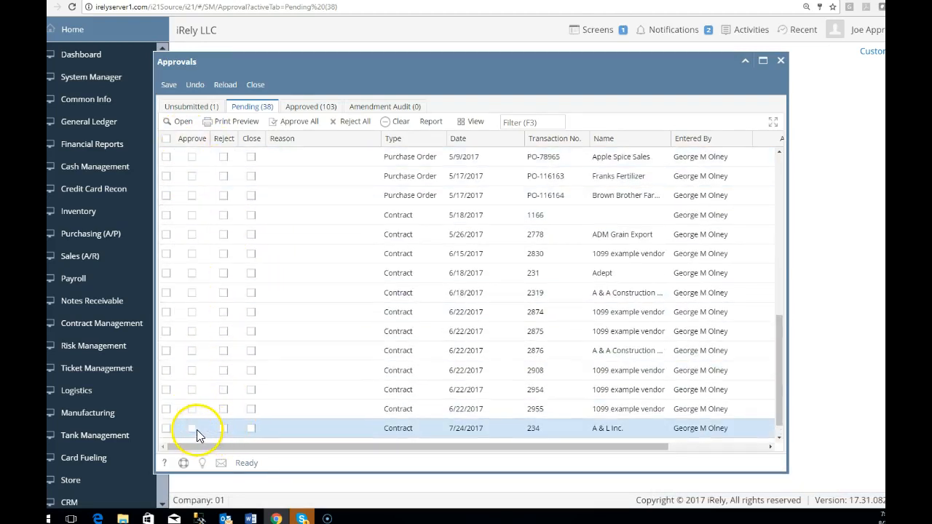
left_click(193, 429)
left_click(169, 86)
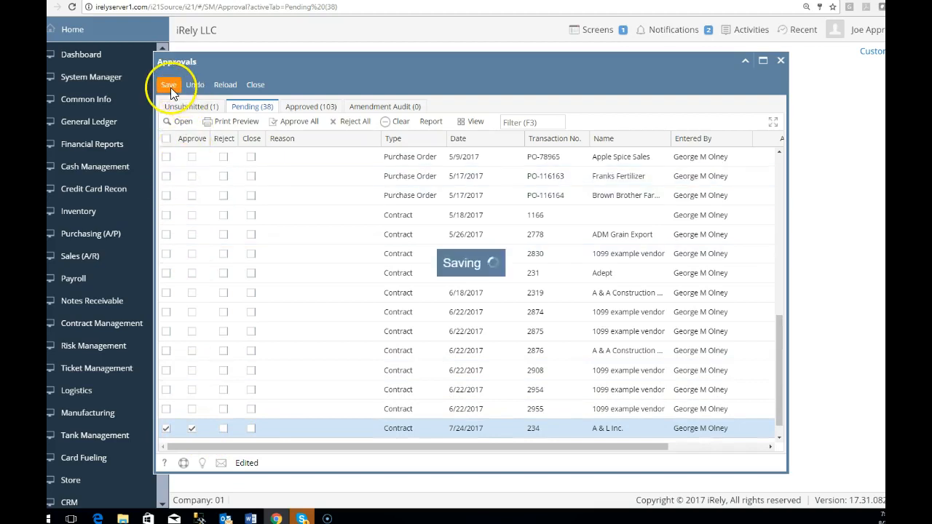
left_click(254, 88)
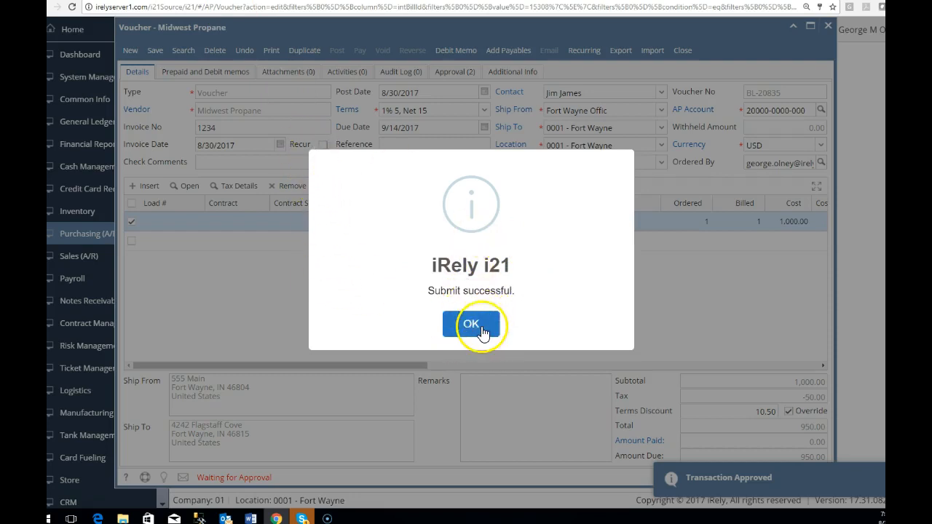
Close the submitted Midwest Propane voucher, reopen it with its approval in place and post it.
left_click(472, 325)
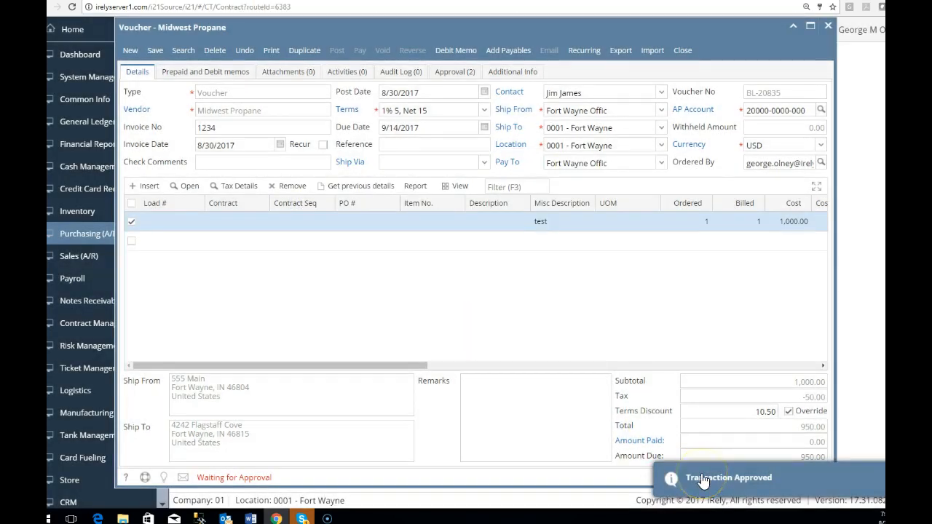
left_click(829, 27)
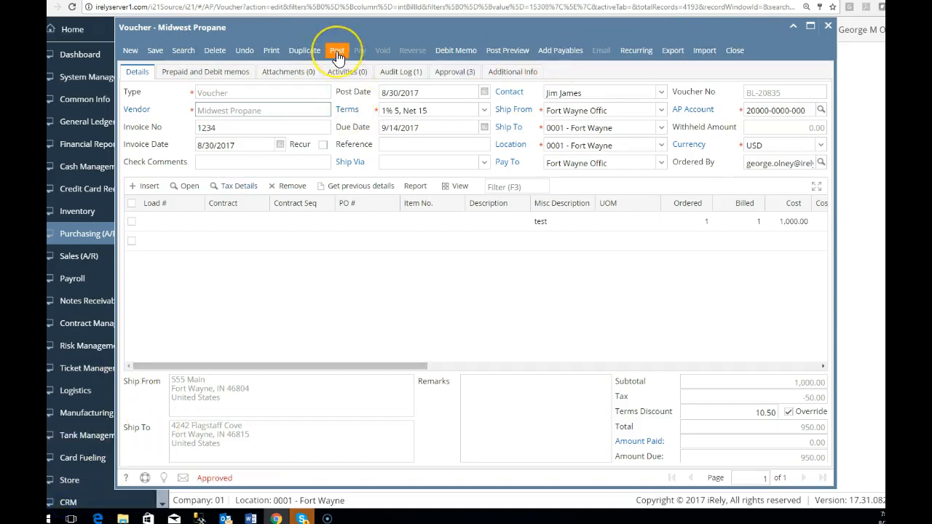
left_click(337, 53)
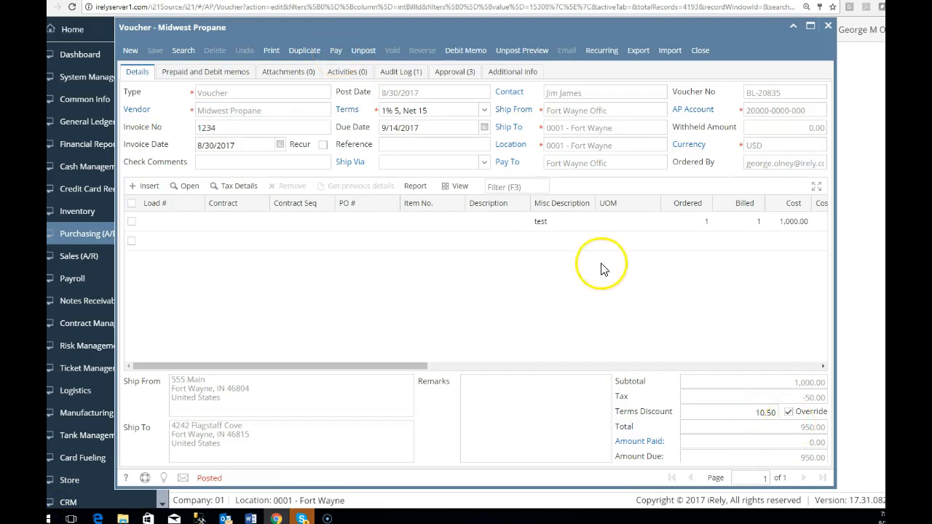
Create the payment for the posted voucher and open it for payment processing.
left_click(336, 53)
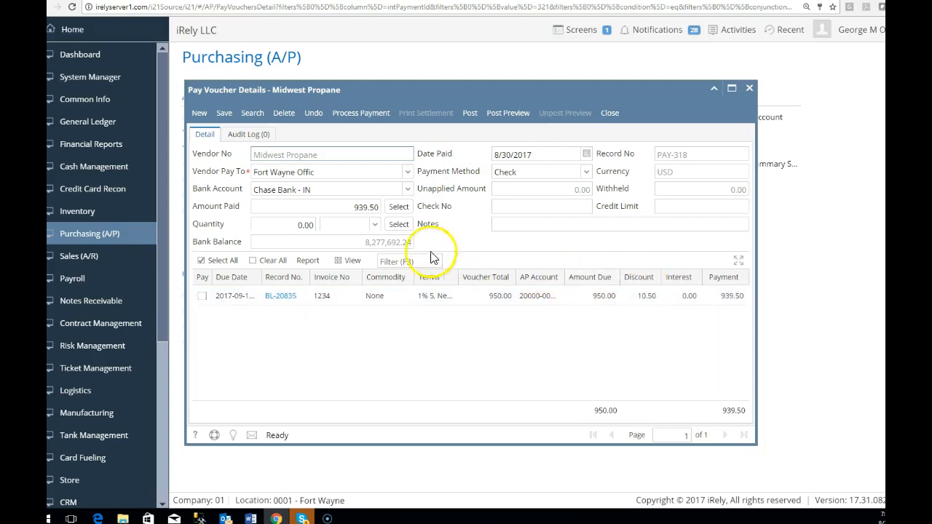
left_click(338, 117)
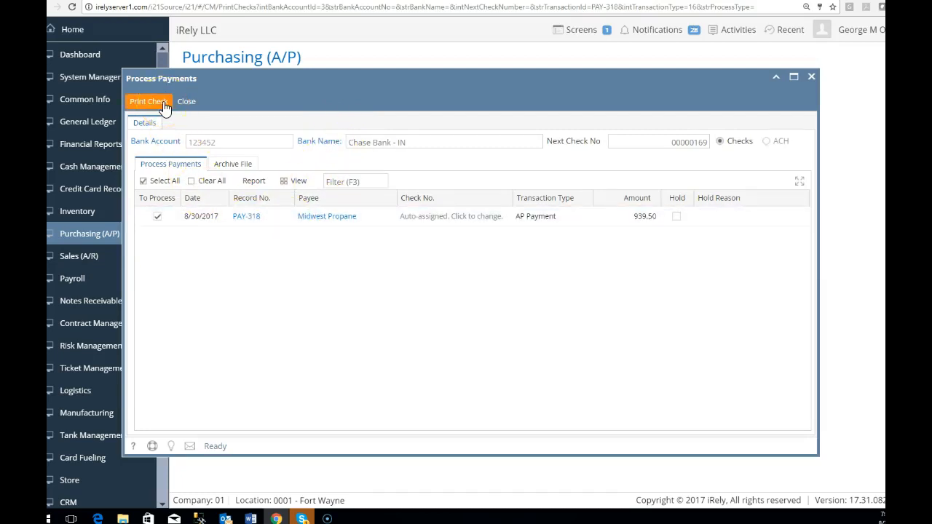
Examine the check layout and signature options of the Chase Bank - IN account, and return to the payment processing.
left_click(175, 146)
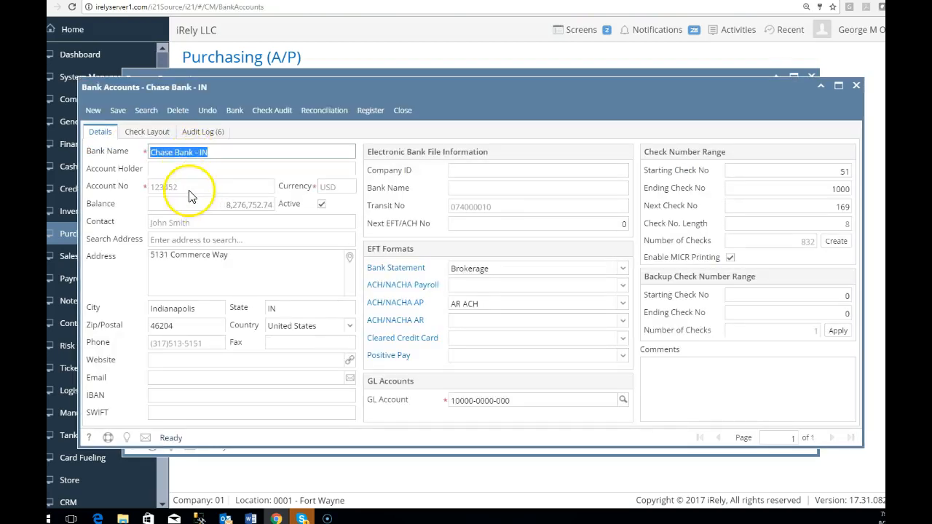
left_click(143, 132)
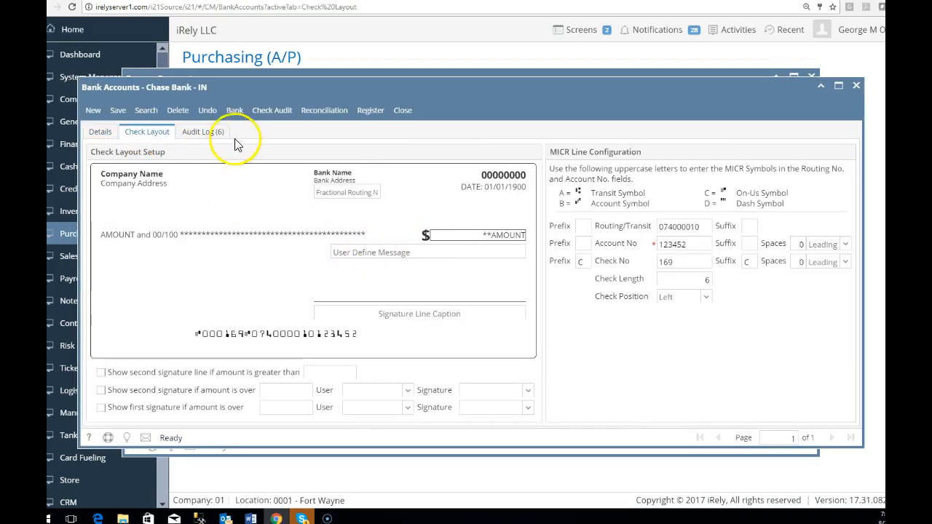
left_click_drag(223, 87, 290, 128)
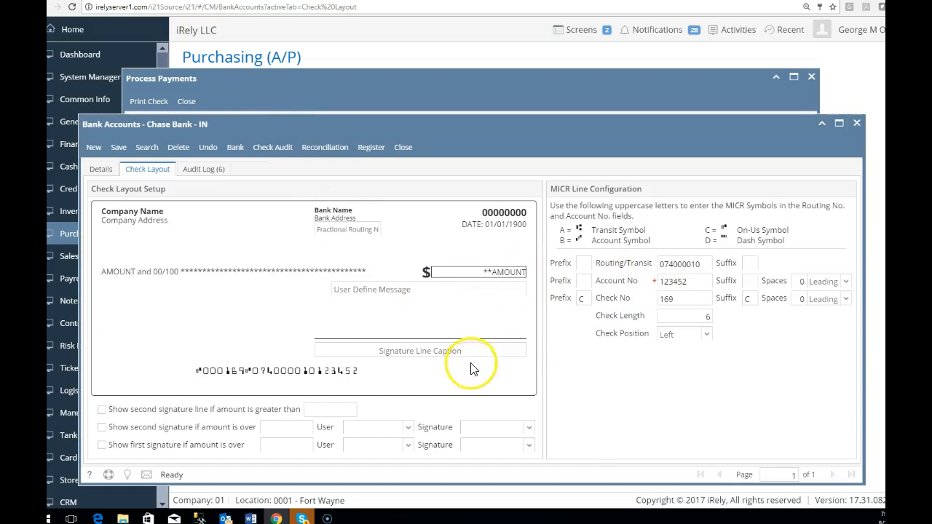
left_click_drag(572, 136, 580, 83)
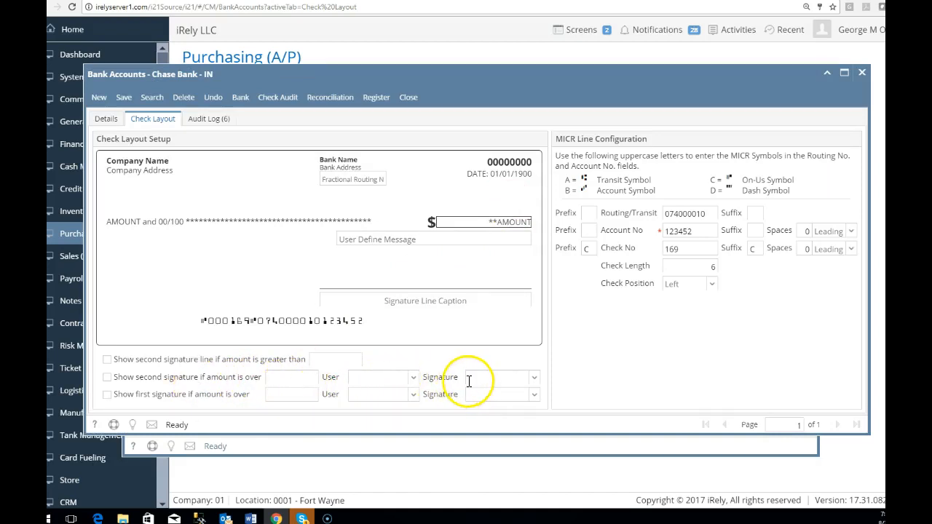
left_click(406, 102)
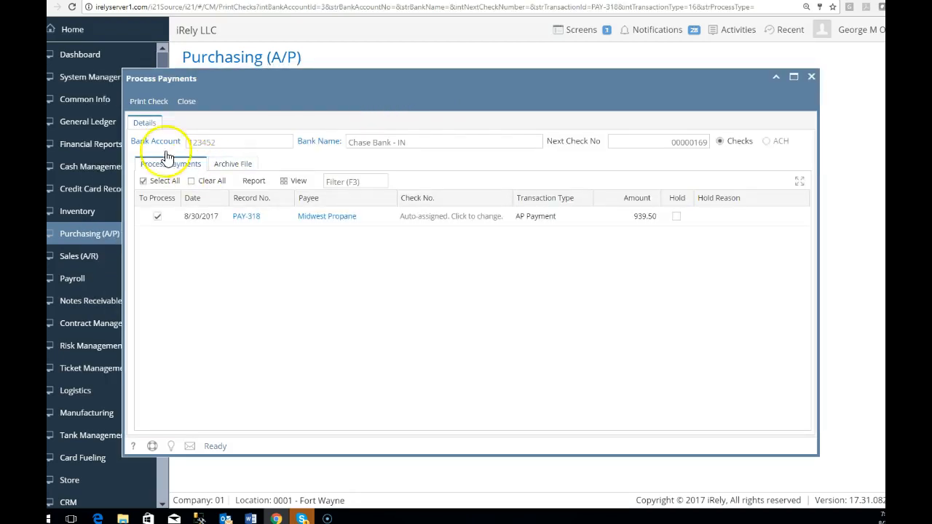
Generate the check for the Midwest Propane payment and review its check and stub details in the report.
left_click(148, 105)
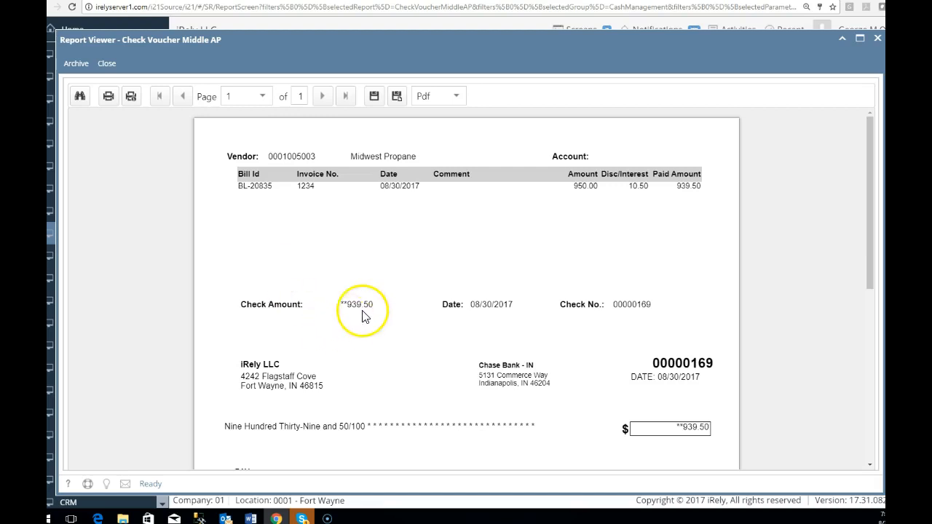
scroll(362, 317, "down", 3)
scroll(362, 316, "down", 1)
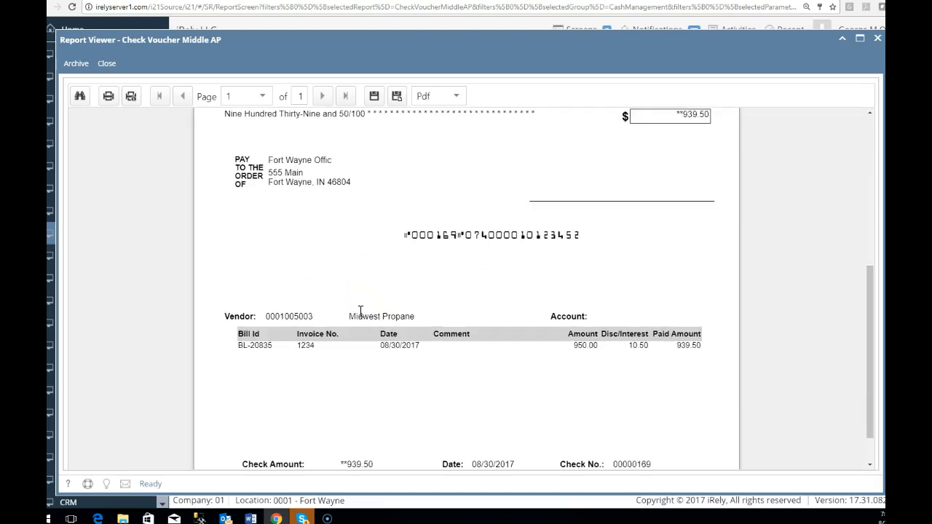
scroll(361, 313, "down", 2)
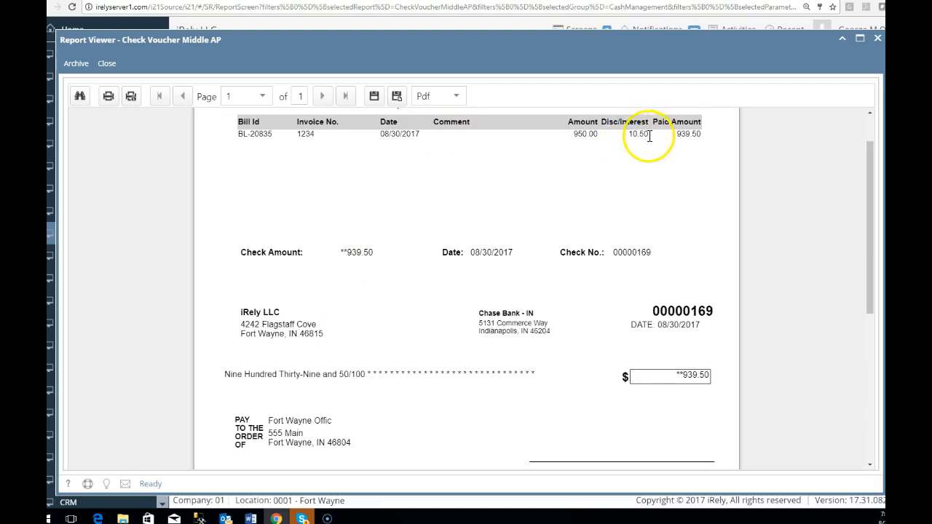
Open the print preview of the check, cancel the physical printout and close the check report.
left_click(108, 100)
left_click(446, 329)
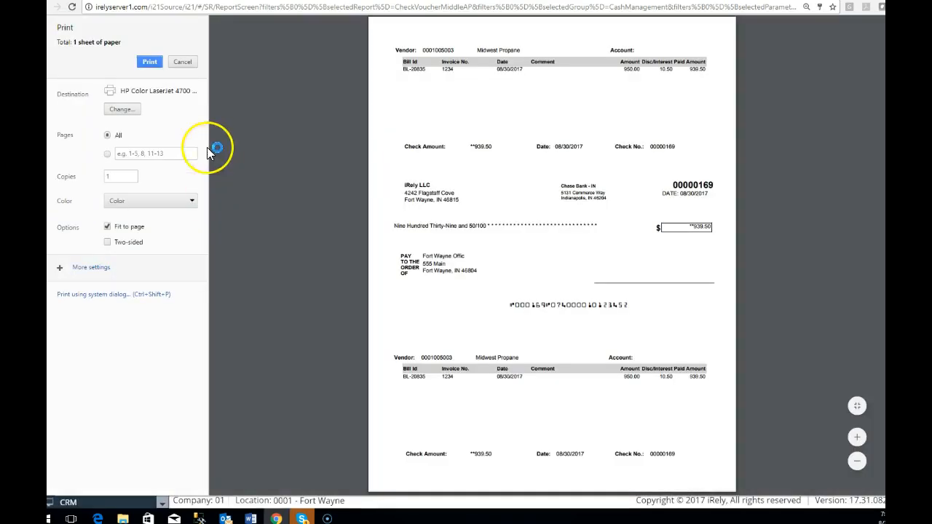
left_click(182, 61)
left_click(108, 64)
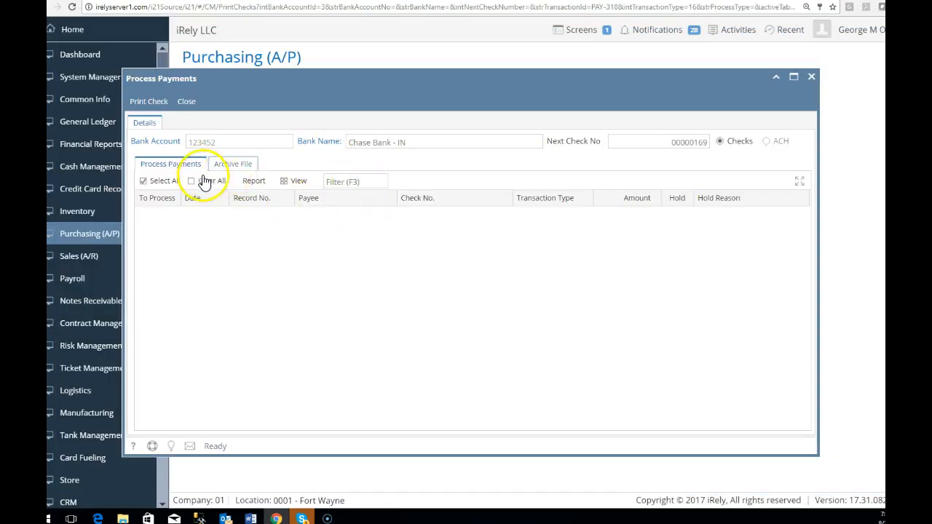
Select the not yet generated payments in the archive file and generate the positive pay file in Positive Confirmation format.
left_click(143, 221)
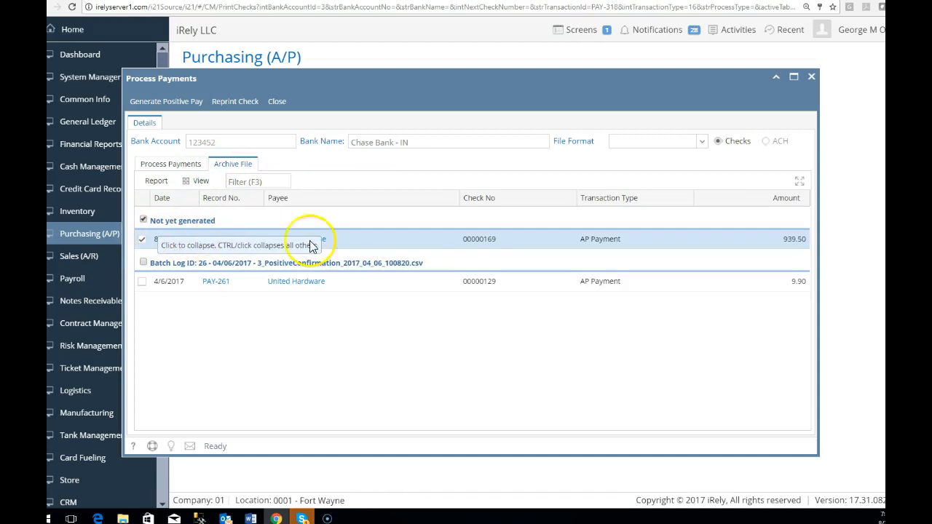
left_click(699, 144)
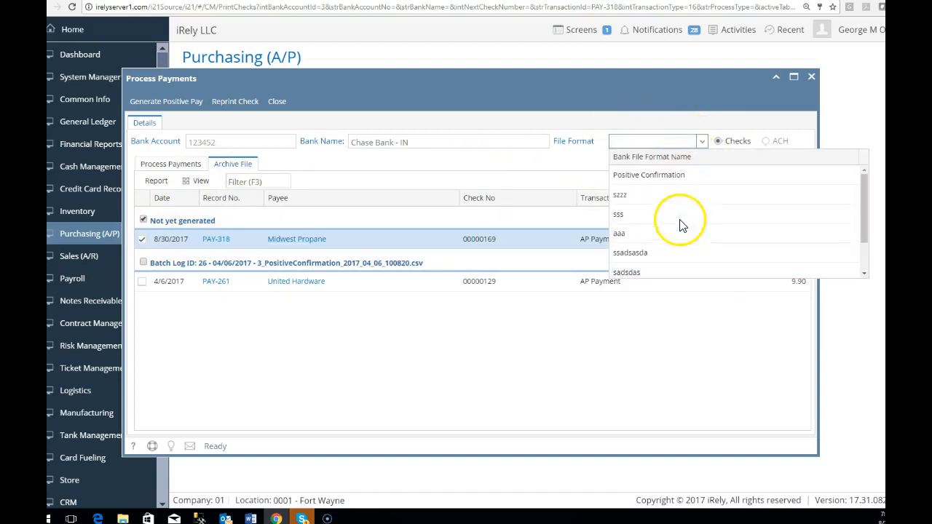
left_click(659, 175)
left_click(190, 104)
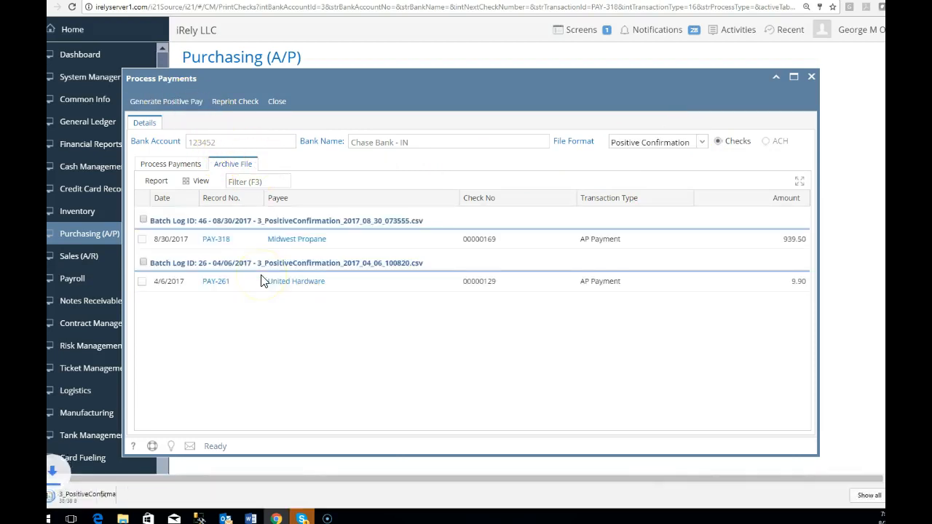
Open the generated positive pay CSV in Excel, inspect its check data and close it.
left_click(129, 501)
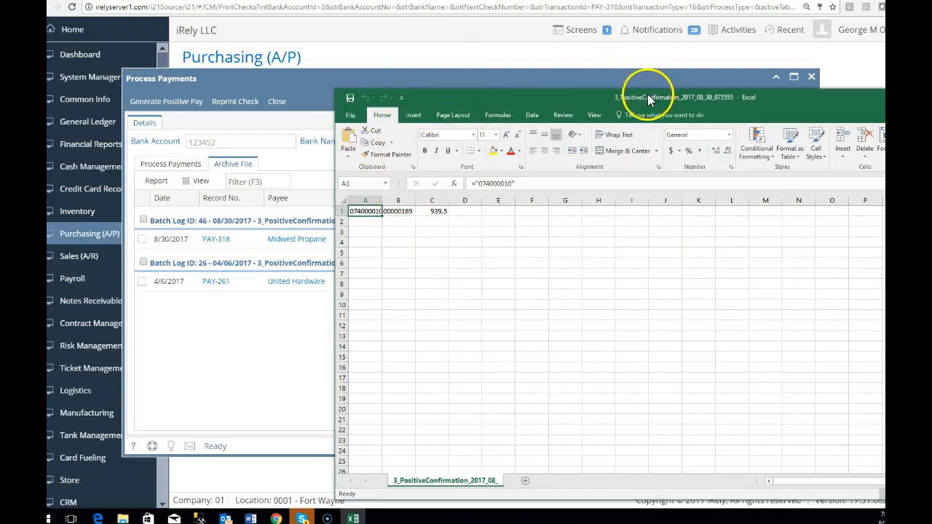
left_click_drag(645, 97, 530, 90)
left_click_drag(864, 96, 760, 93)
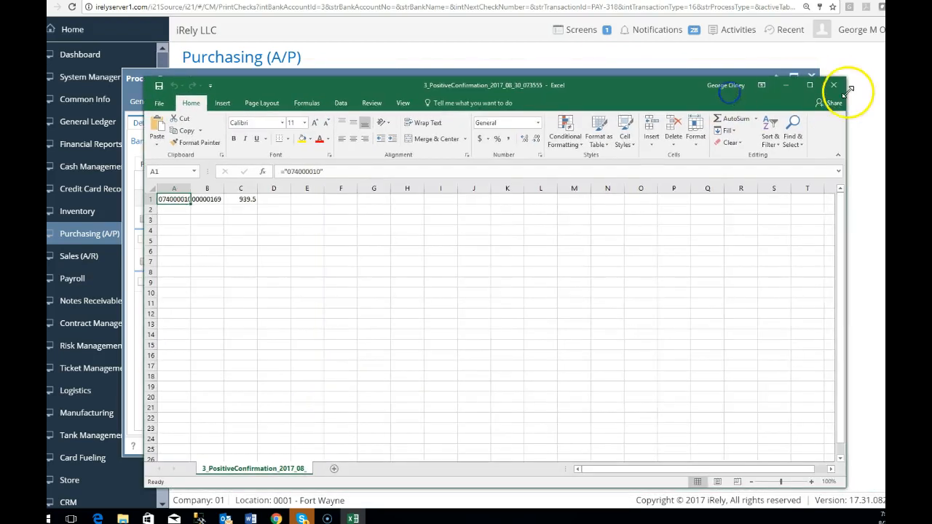
left_click(839, 89)
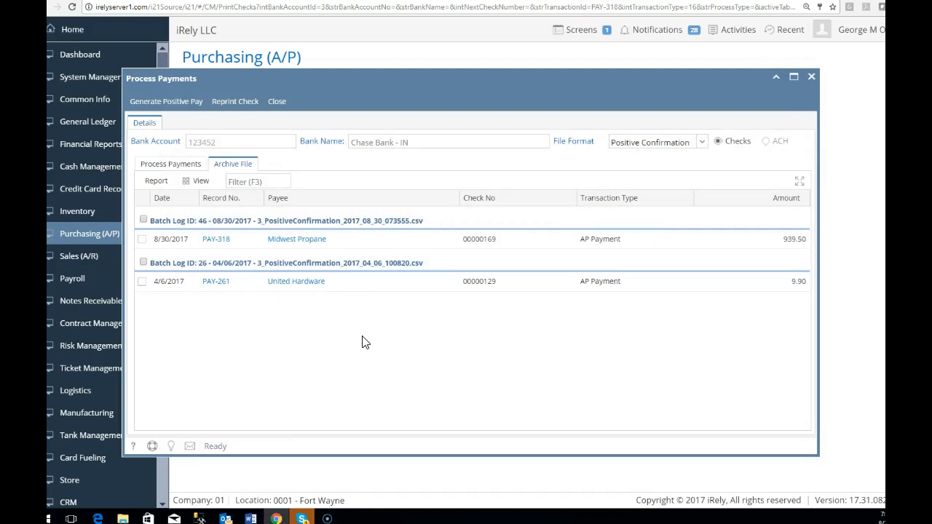
Select the archived Midwest Propane payment, reprint its check and review the regenerated check report.
left_click(168, 287)
left_click(137, 246)
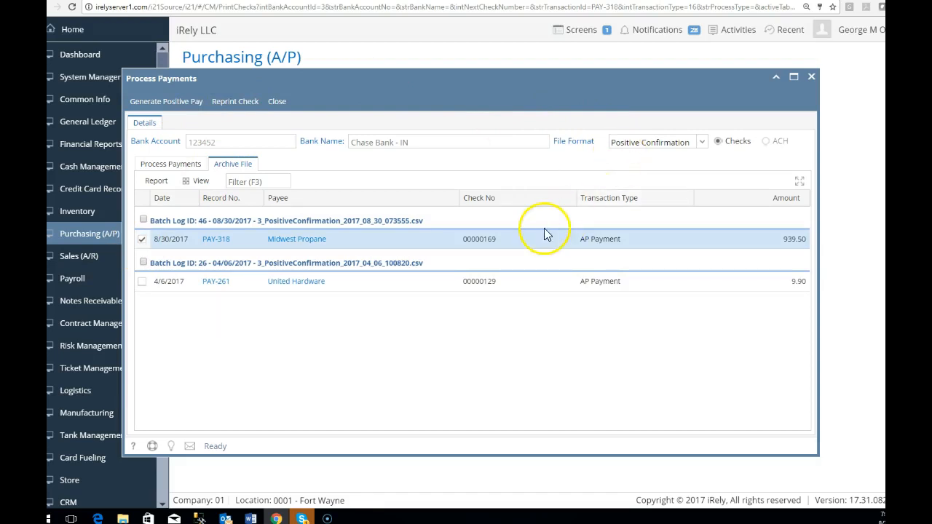
left_click(230, 102)
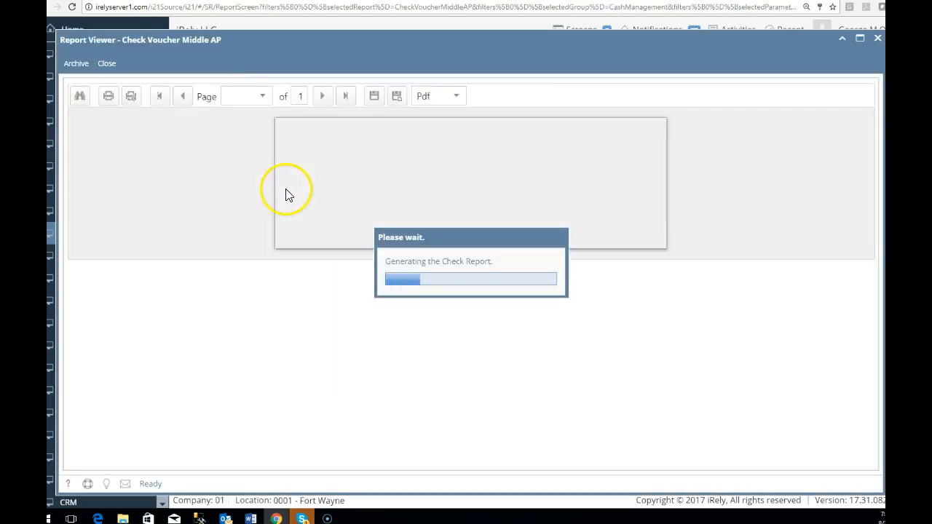
scroll(313, 316, "down", 5)
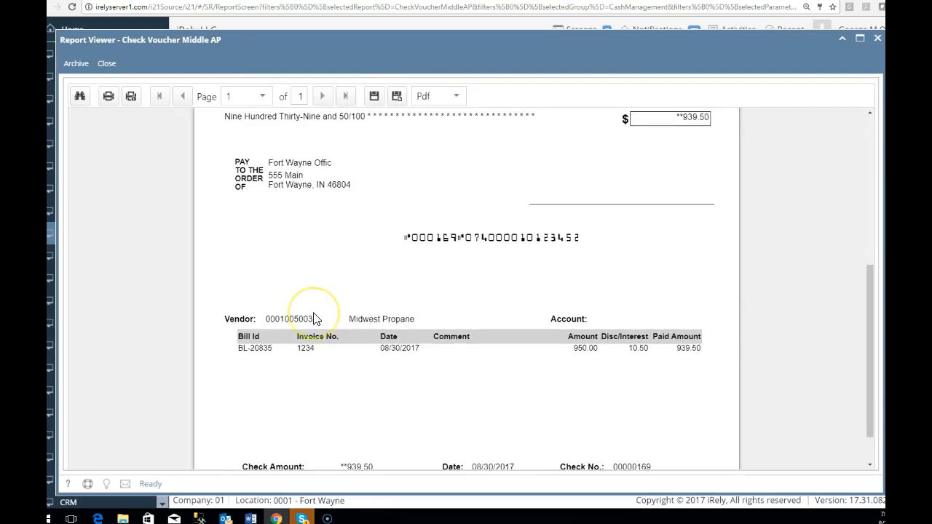